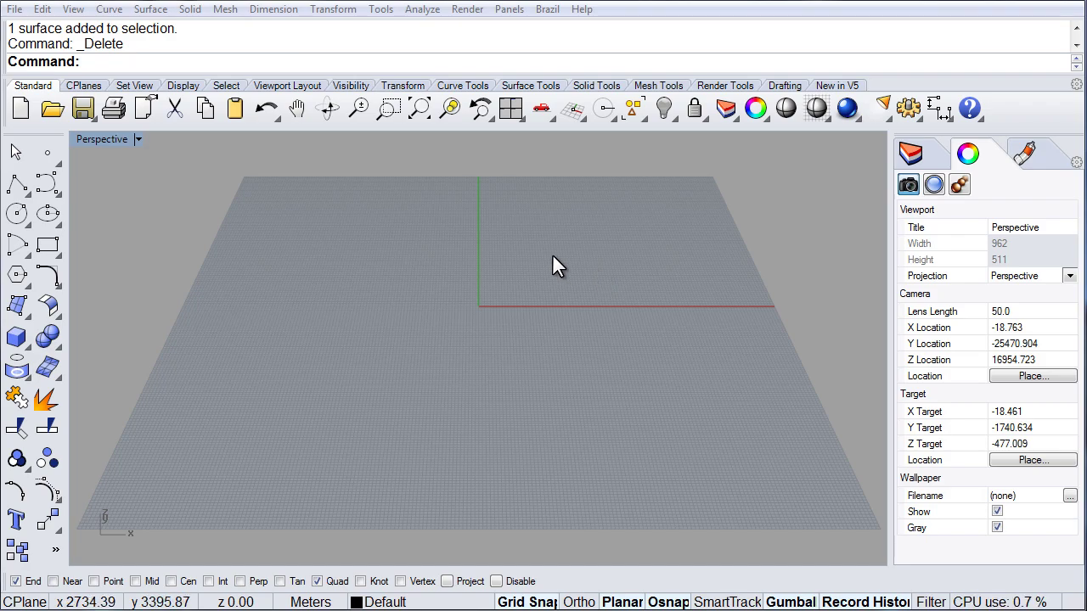
Step: Open the Surface menu to reveal the Heightfield from Image command
left_click(151, 10)
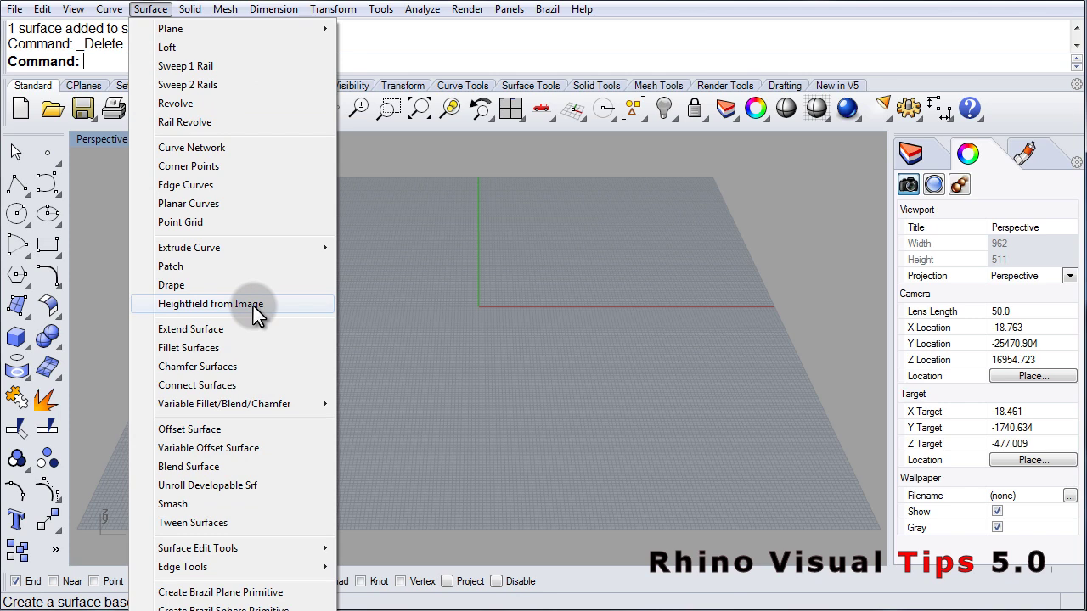
Step: Pan the Perspective view slightly and bring up the Surface tool palette
left_click(105, 283)
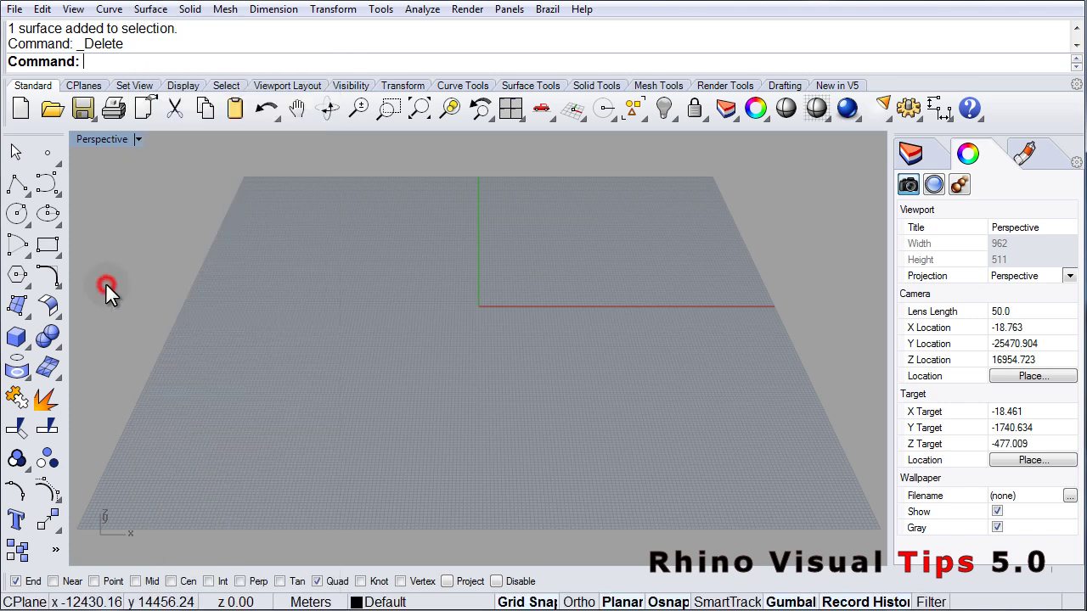
left_click(20, 309)
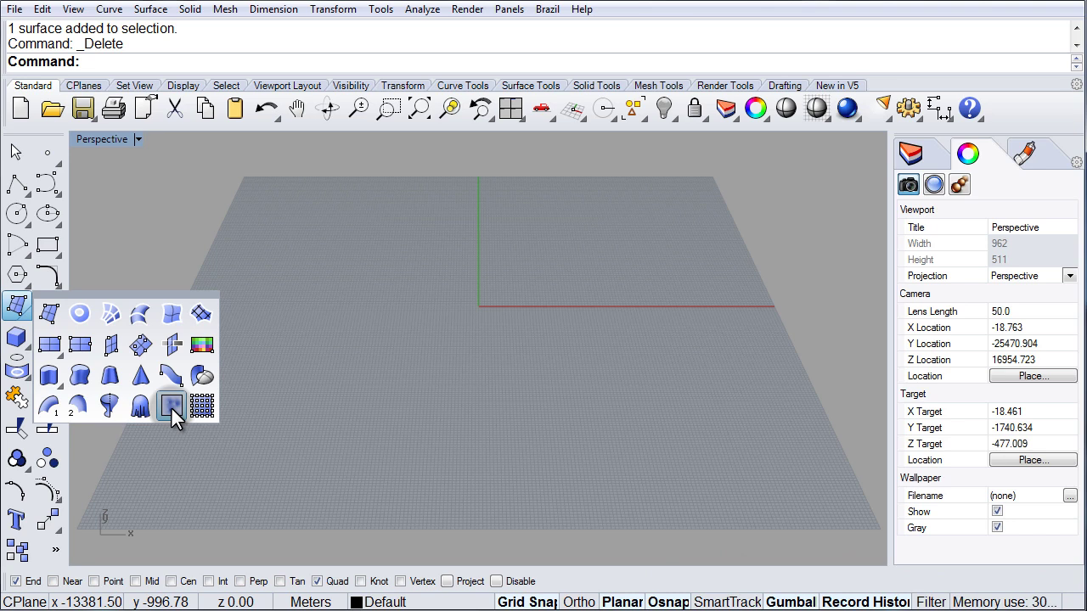
left_click(353, 379)
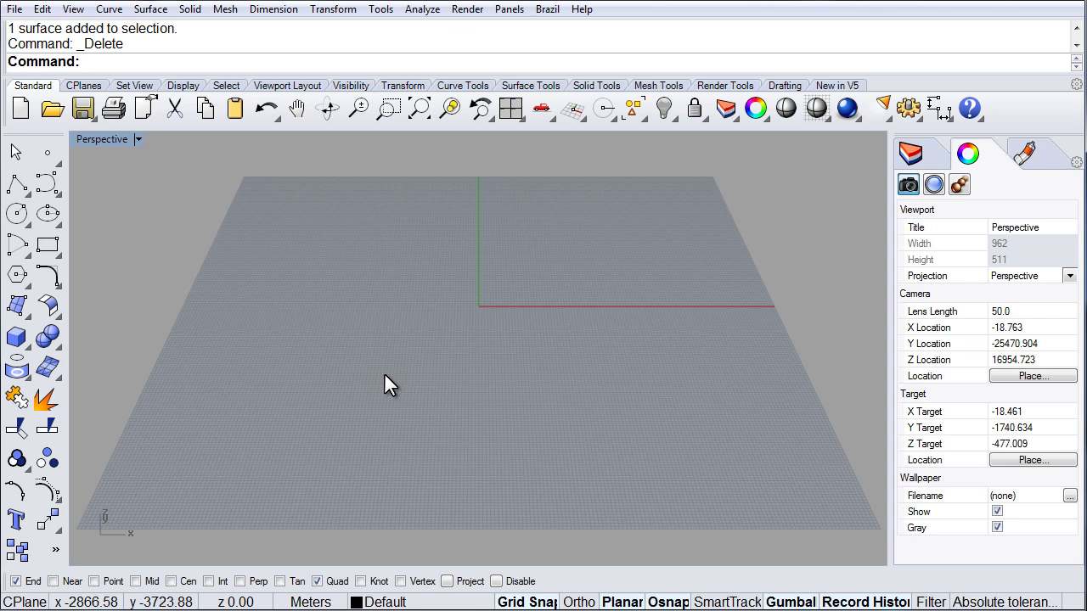
mouse_move(432, 353)
right_mouse_down("shift")
mouse_move(446, 339)
mouse_move(443, 348)
right_mouse_up("shift")
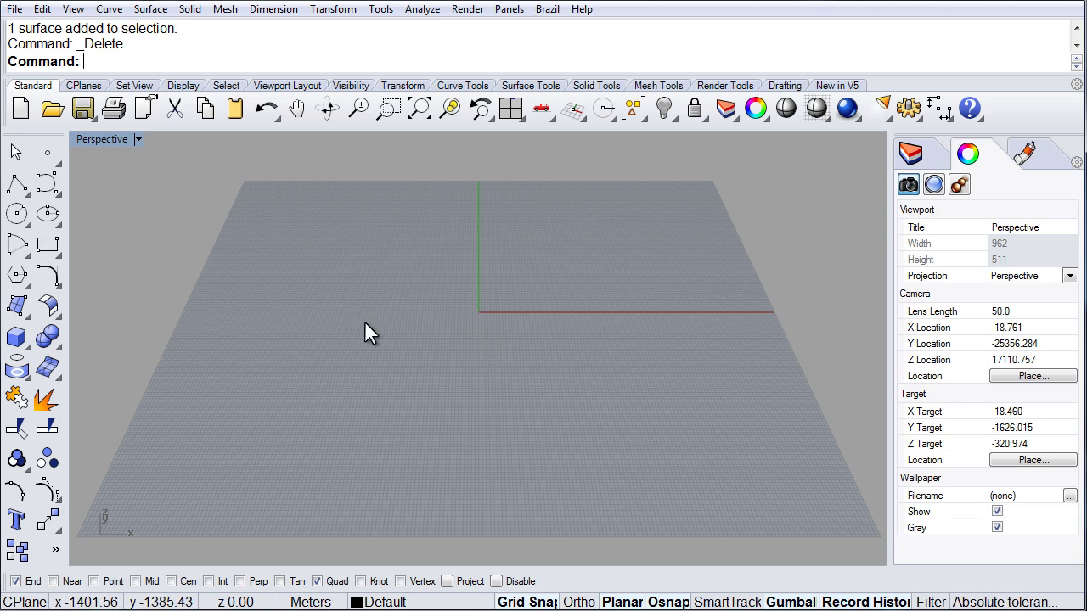
left_click(19, 309)
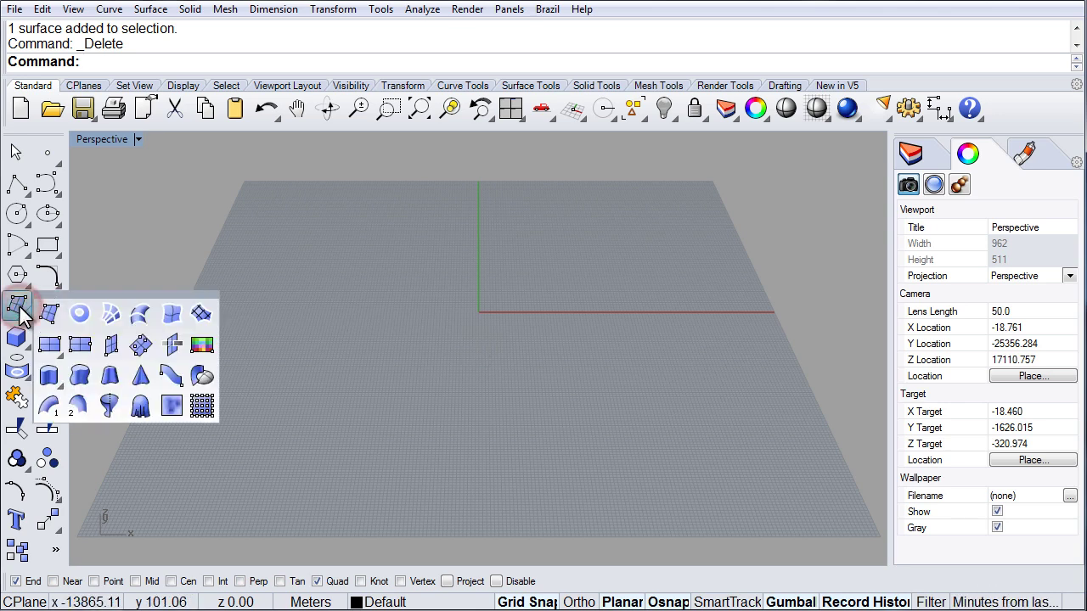
Step: Start Heightfield from Image using the z4096-gcanyon.tif image
left_click(171, 407)
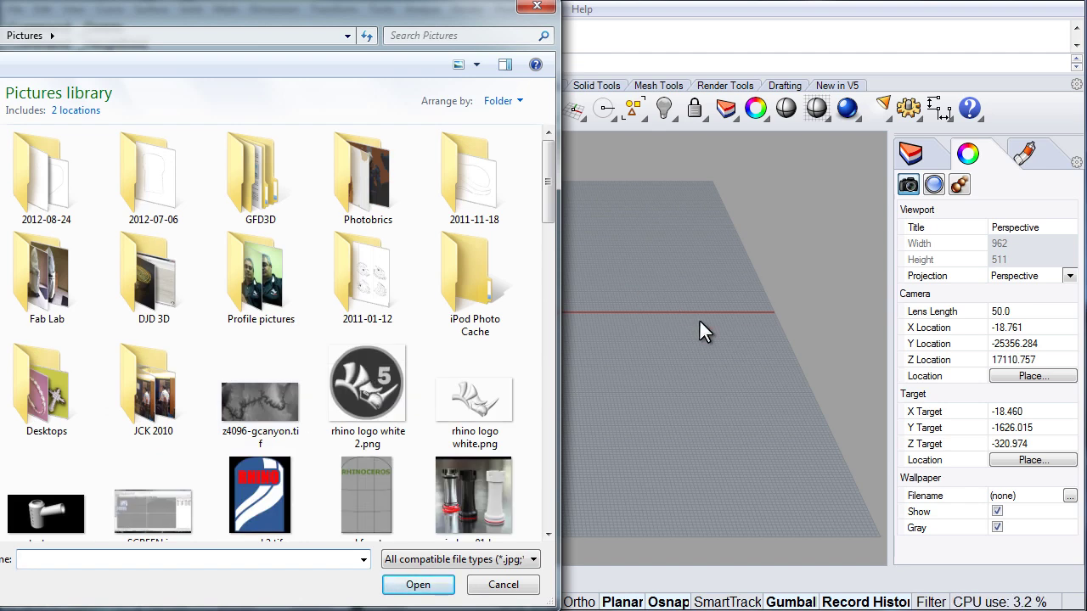
left_click(262, 406)
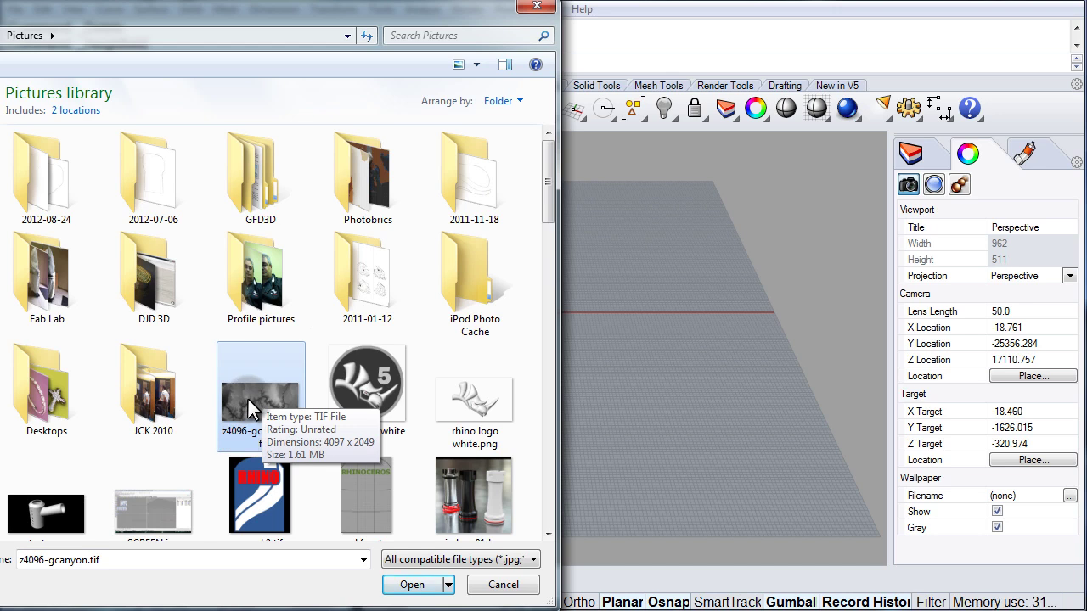
double_click(249, 405)
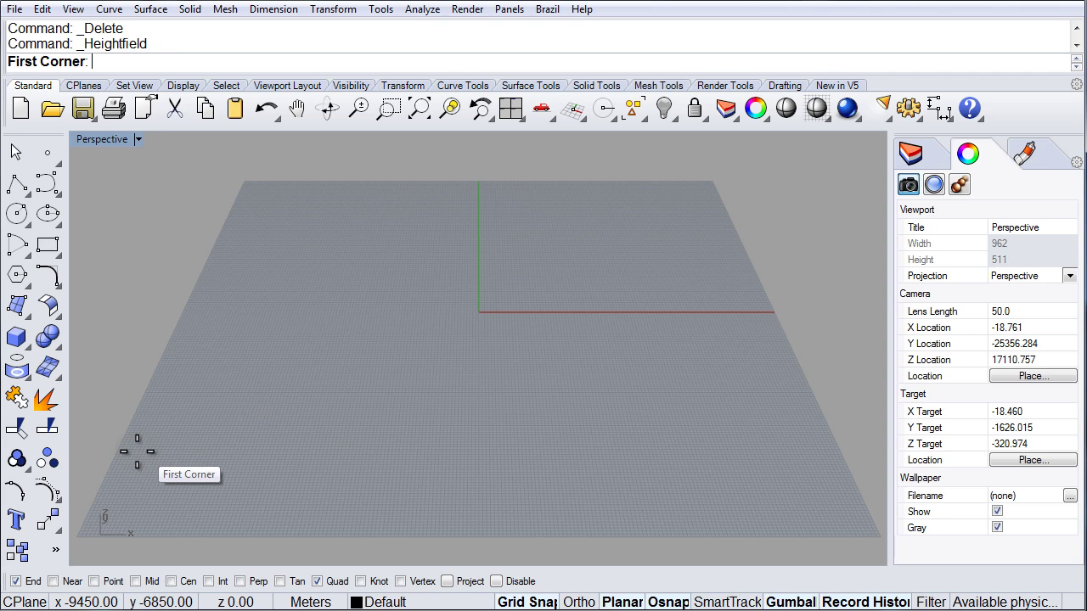
Step: Place the heightfield's two opposite corners across the Perspective grid
left_click(121, 478)
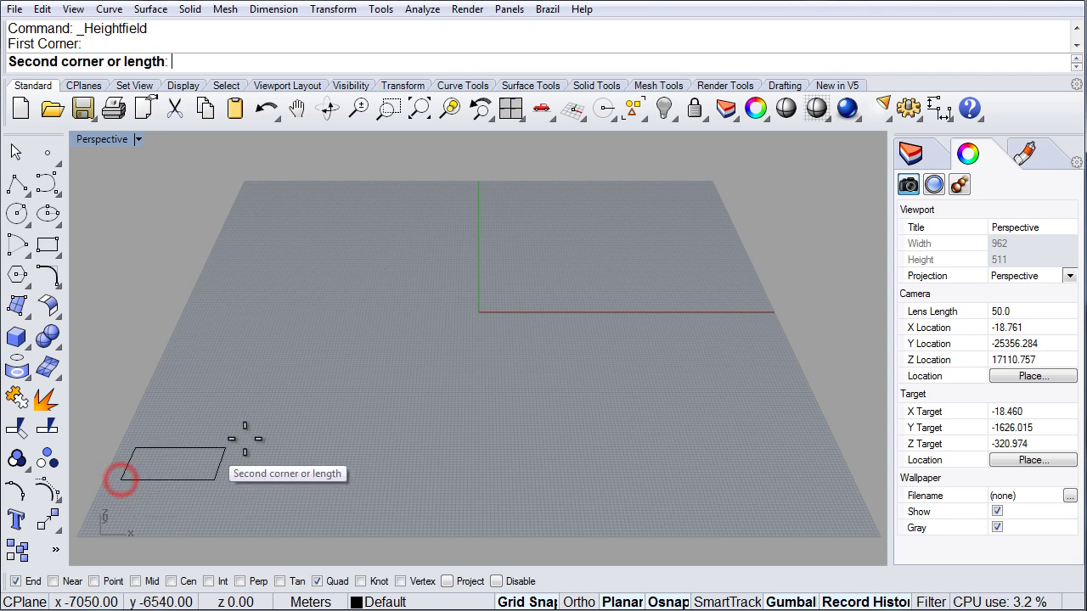
left_click(797, 381)
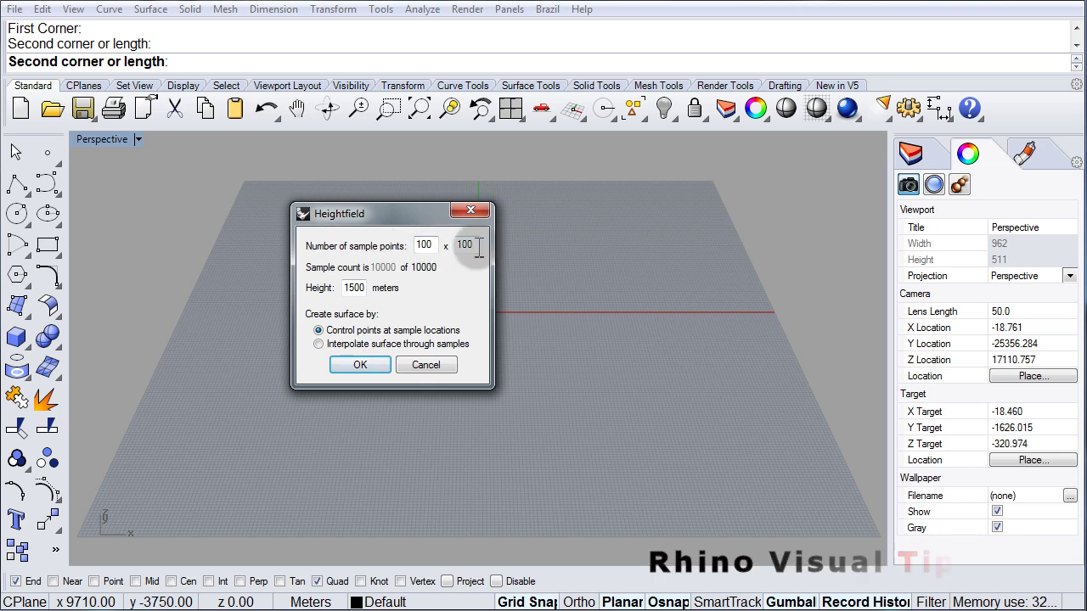
Step: Raise the heightfield height from 1500 to 2000 meters and generate the terrain
double_click(348, 288)
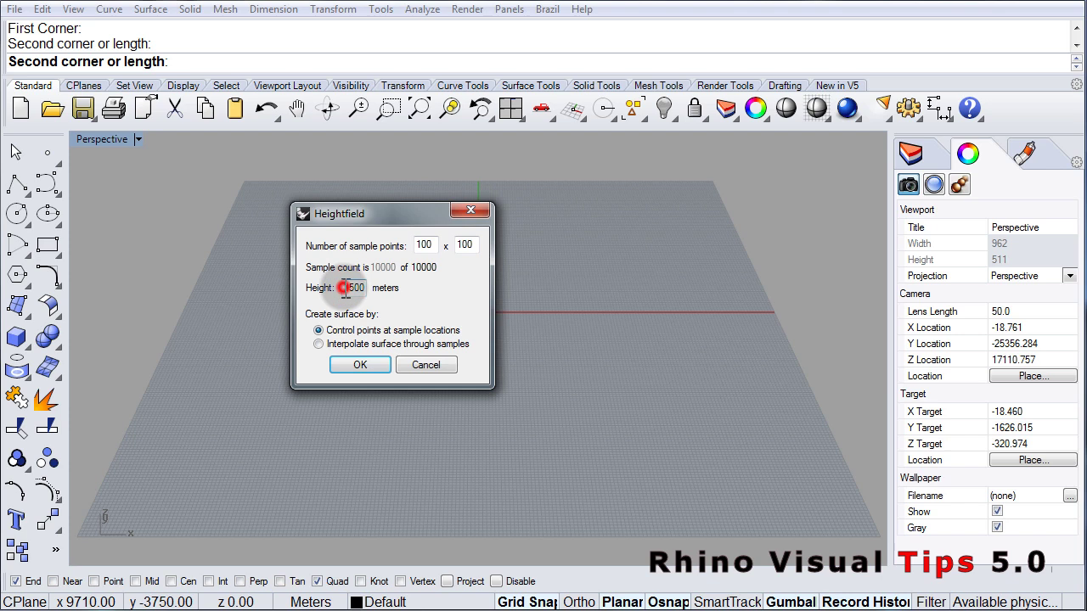
type("200")
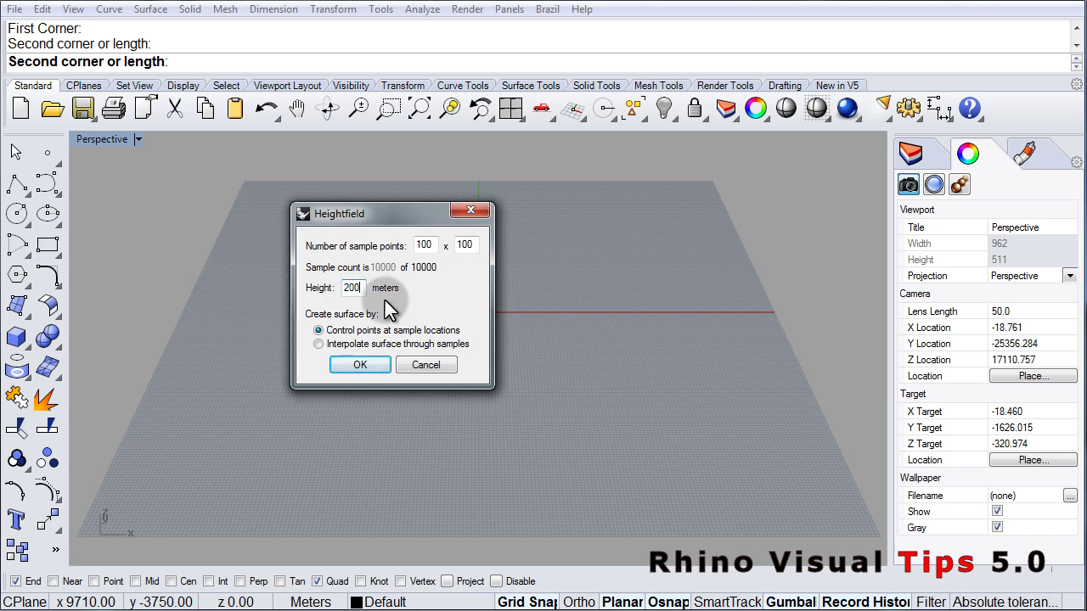
type("0")
left_click(366, 364)
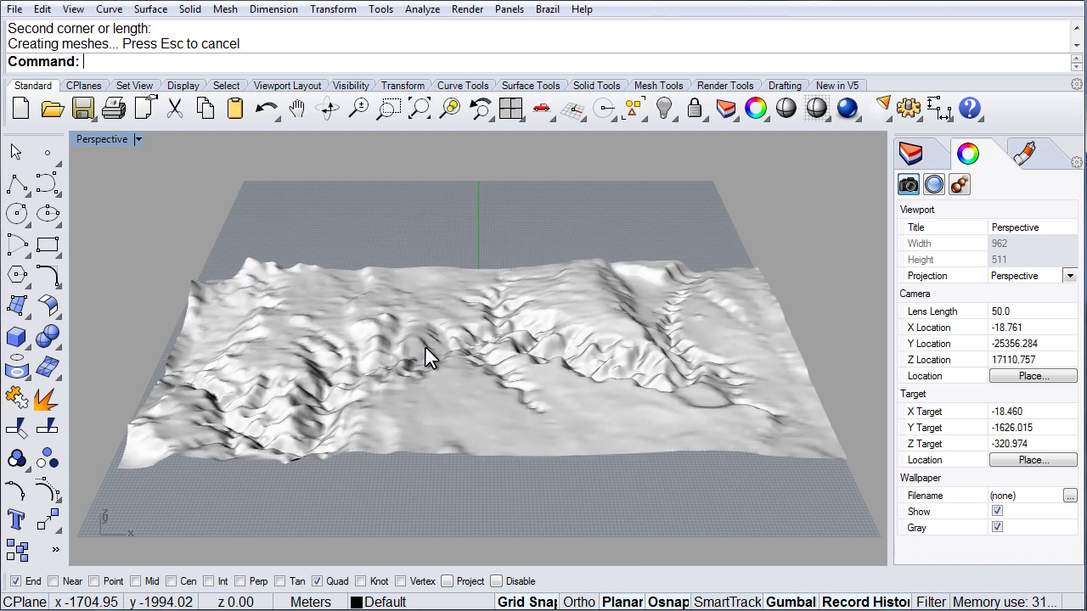
Step: Orbit and zoom around the 2000-meter canyon terrain, then select the surface
right_click_drag(651, 383, 406, 390)
scroll(405, 390, "up", 2)
scroll(406, 390, "up", 3)
right_click_drag(390, 355, 470, 358)
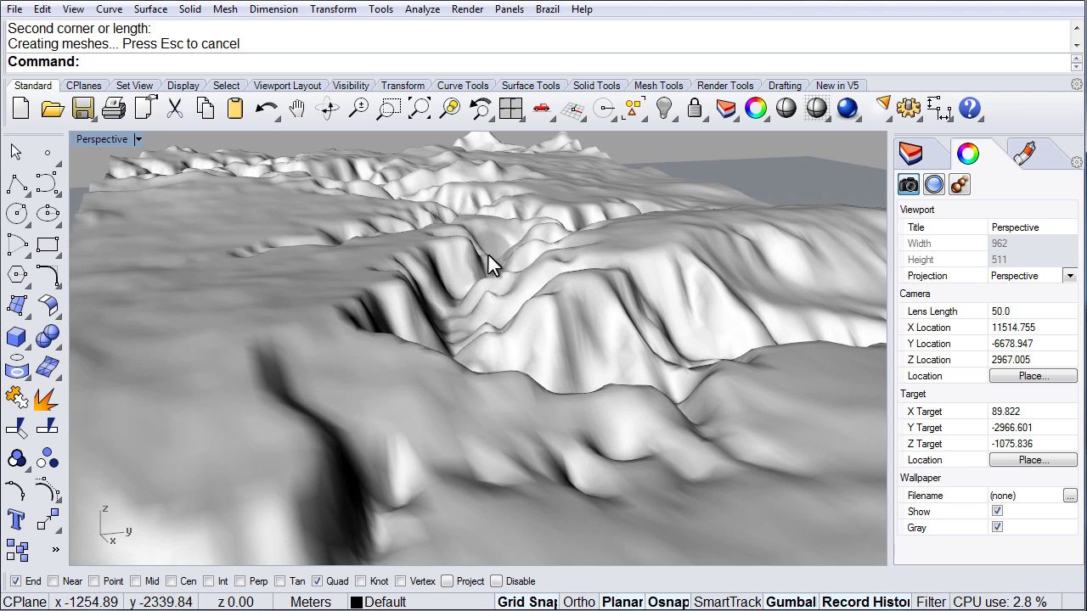
scroll(490, 247, "down", 3)
right_click_drag(487, 253, 594, 272)
scroll(517, 324, "down", 3)
left_click(567, 342)
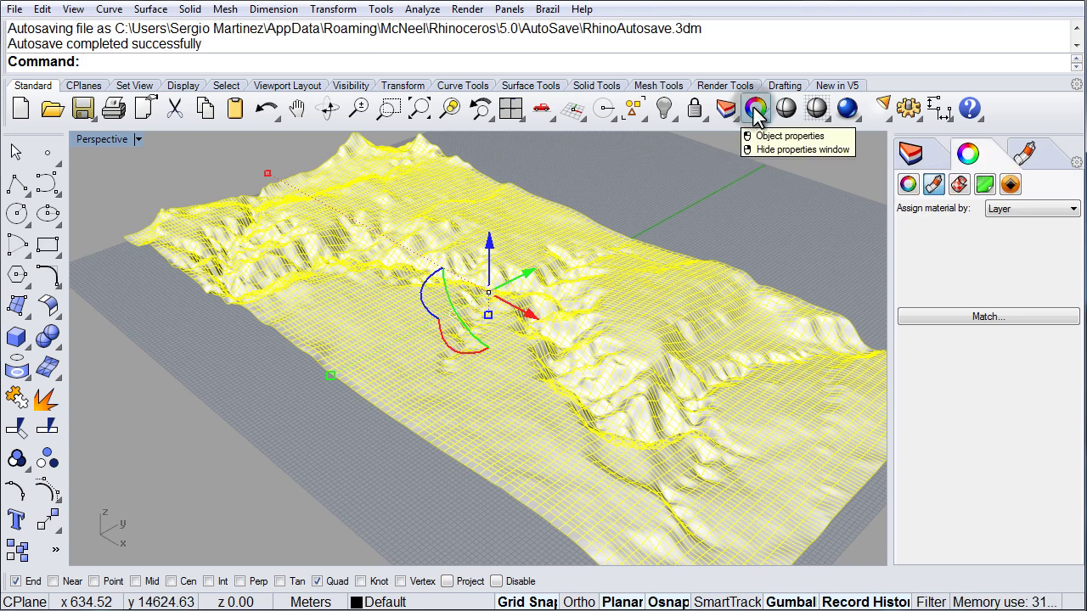
Step: Switch the terrain's material assignment from Layer to Object
left_click(978, 253)
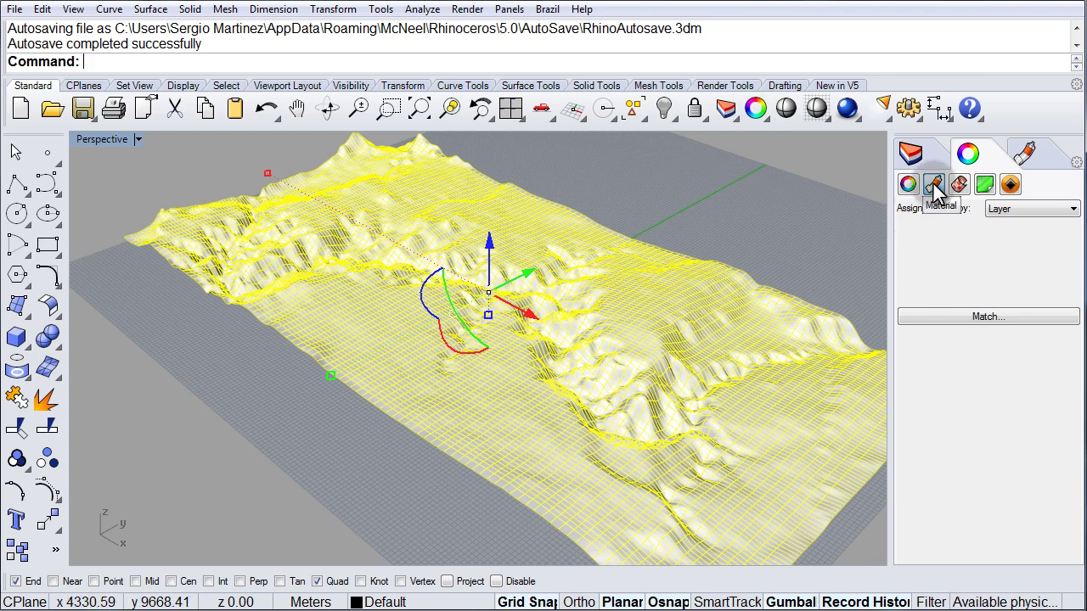
left_click(1006, 213)
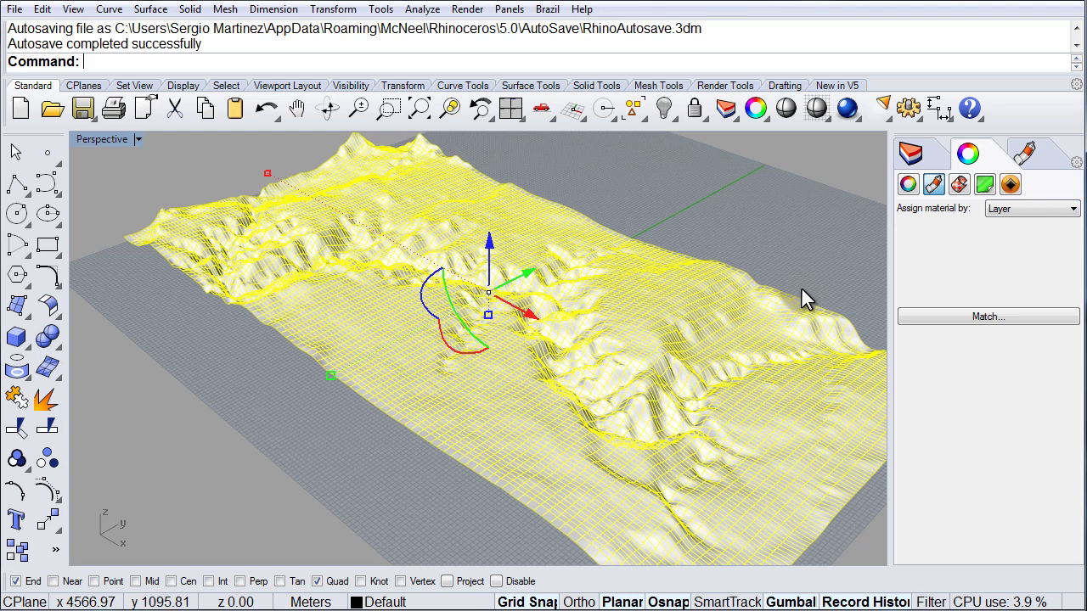
left_click(1001, 212)
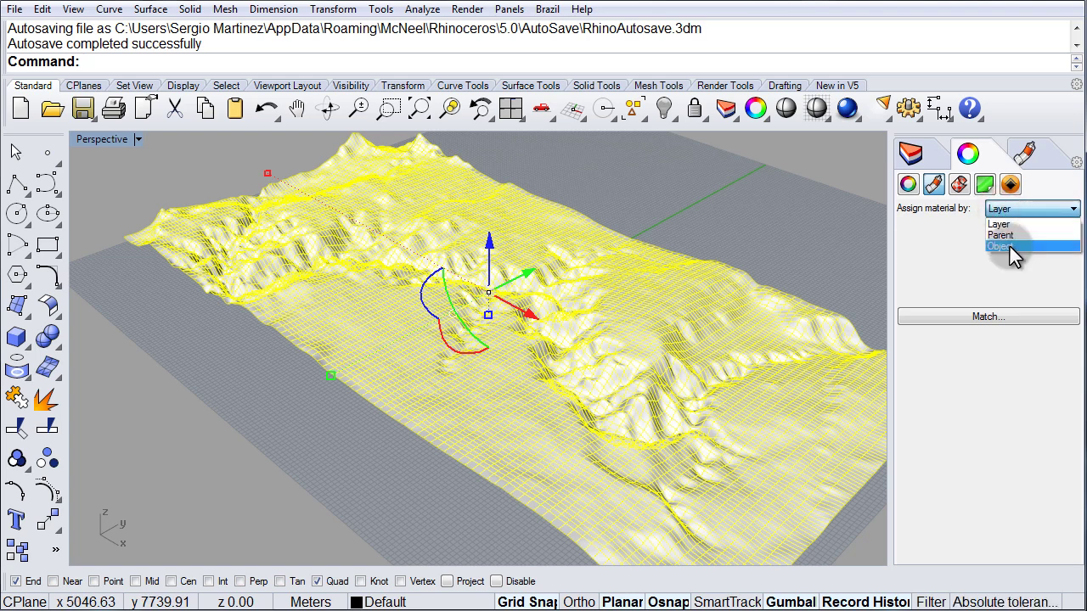
left_click(1010, 245)
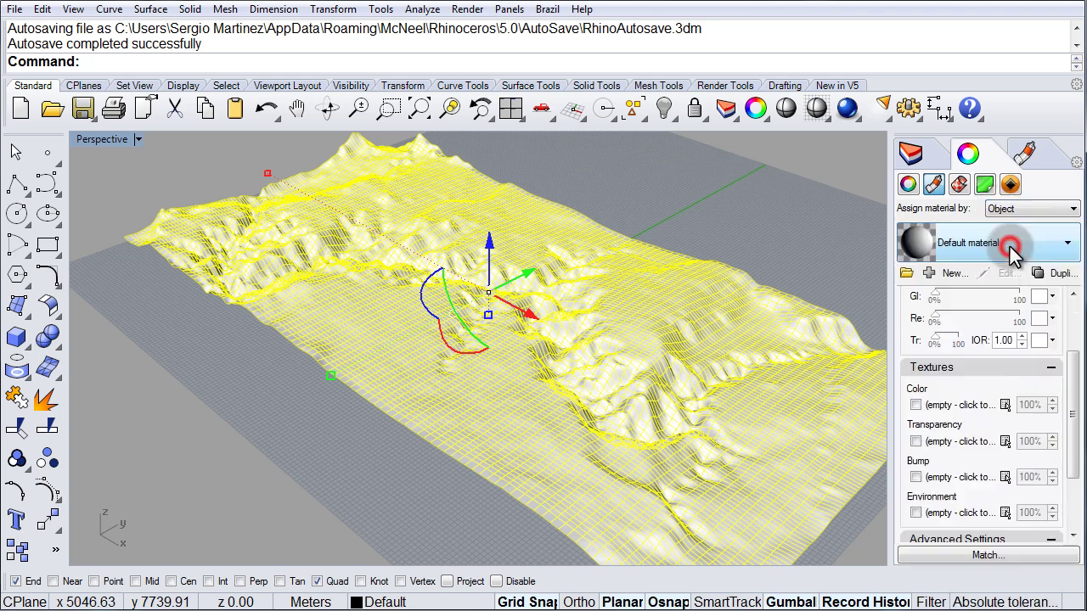
left_click(1005, 405)
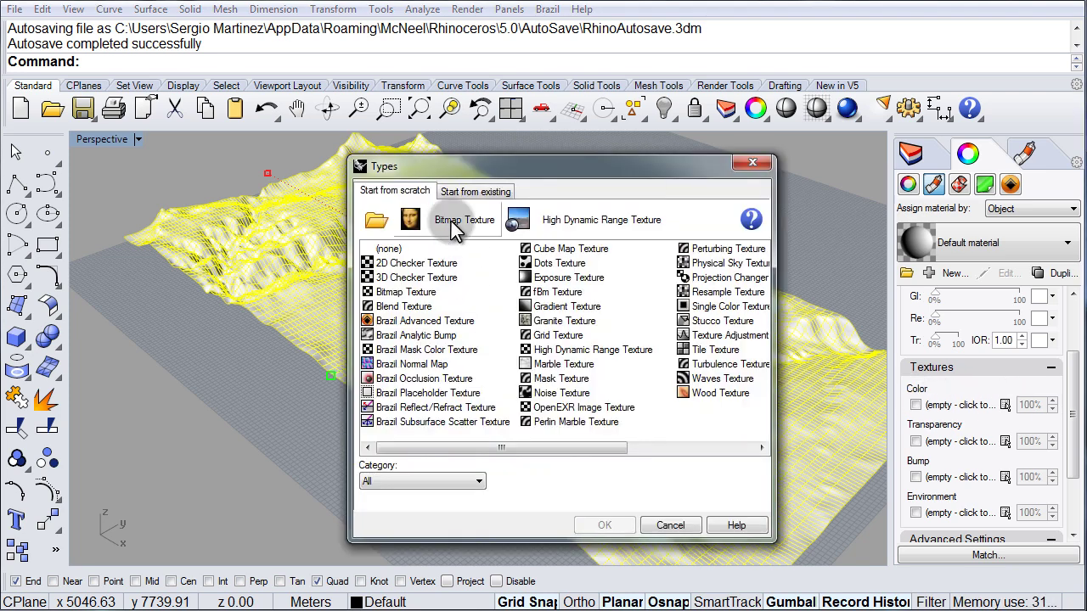
Step: Load z4096-gcanyon.tif as a Bitmap Texture in the material's Color slot
left_click(457, 226)
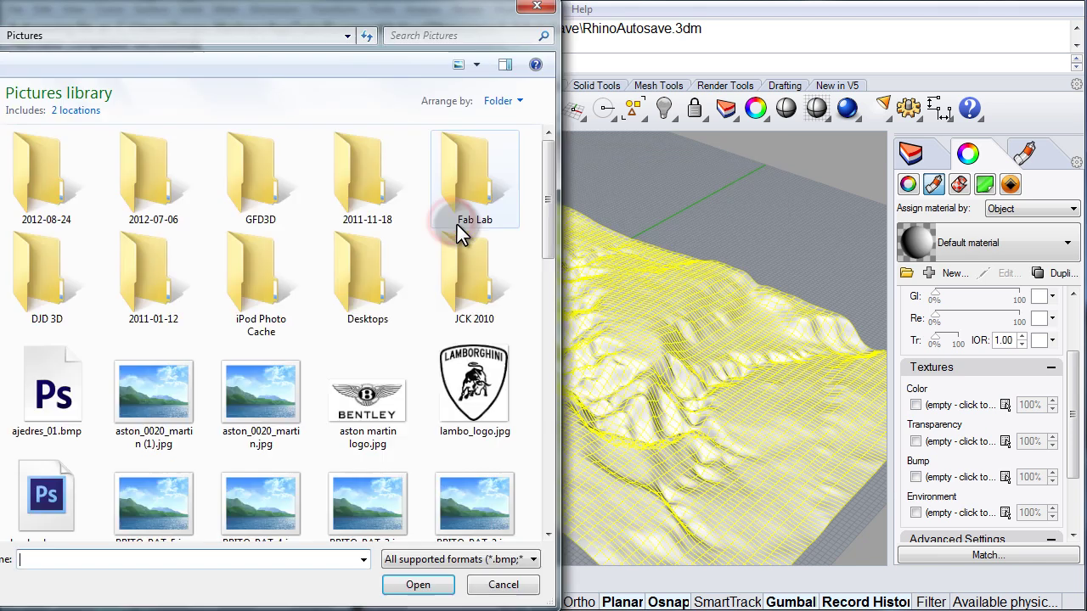
left_click(266, 401)
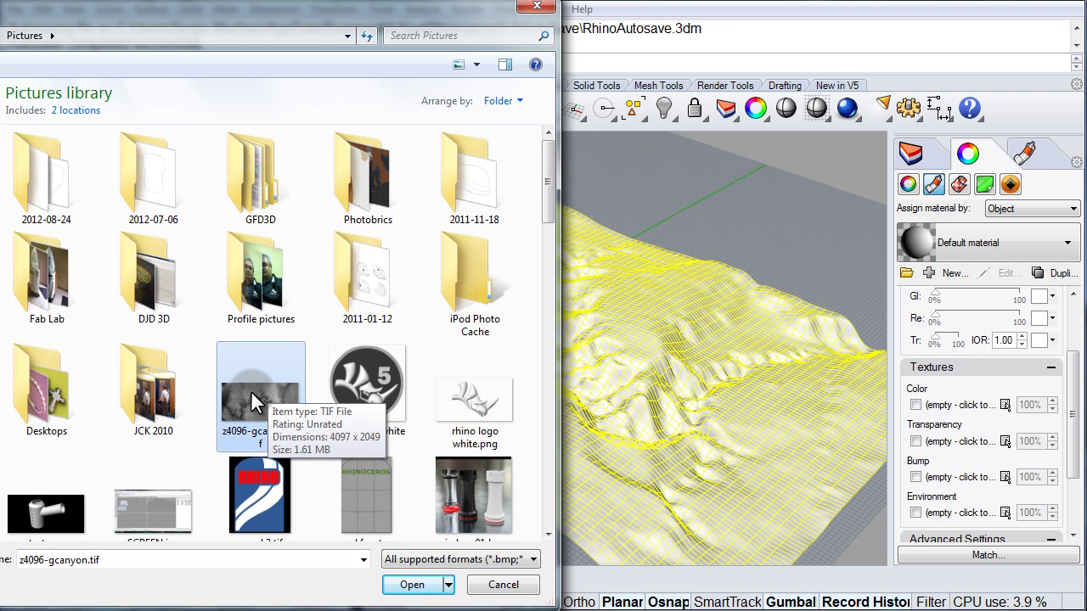
double_click(255, 402)
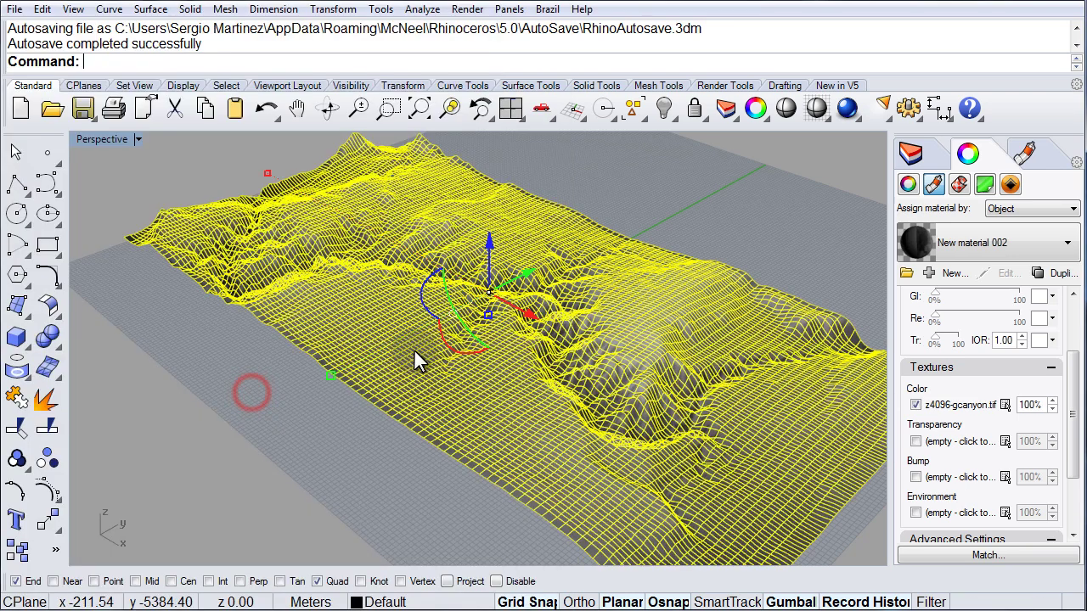
Step: Deselect the terrain and orbit and zoom to inspect the image-draped canyon relief
left_click(320, 412)
right_click_drag(607, 389, 624, 371)
scroll(576, 402, "up", 6)
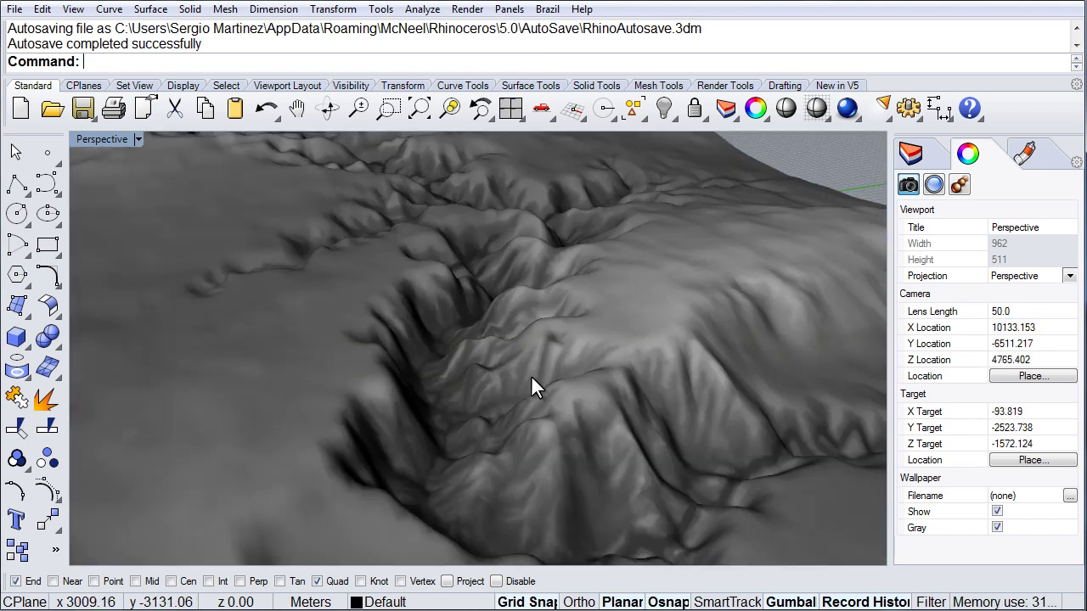
right_click_drag(493, 407, 527, 408)
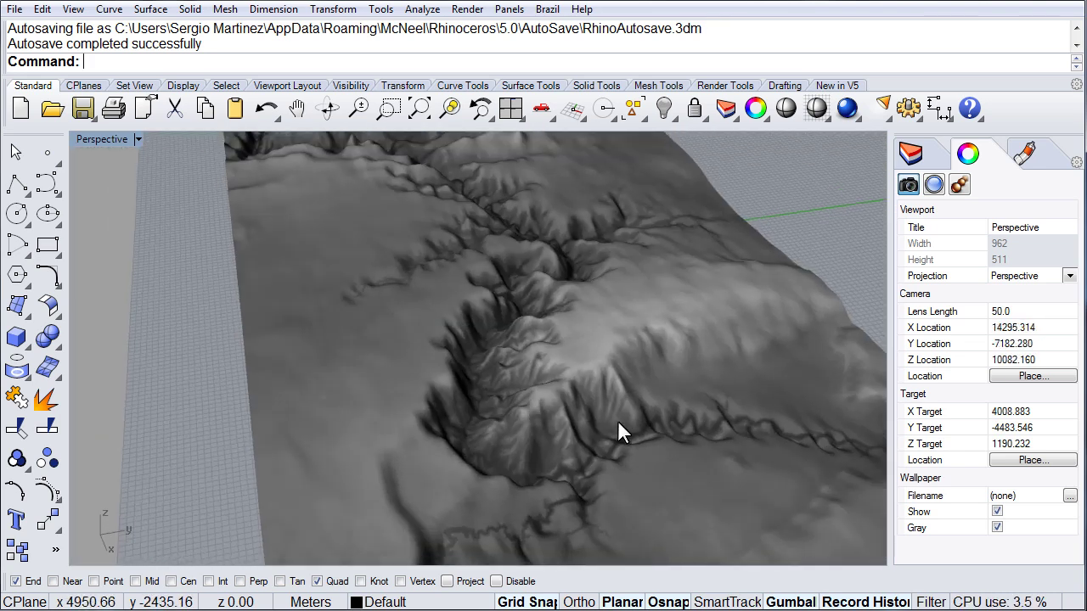
scroll(625, 415, "down", 4)
right_click_drag(625, 414, 454, 357)
scroll(456, 351, "up", 5)
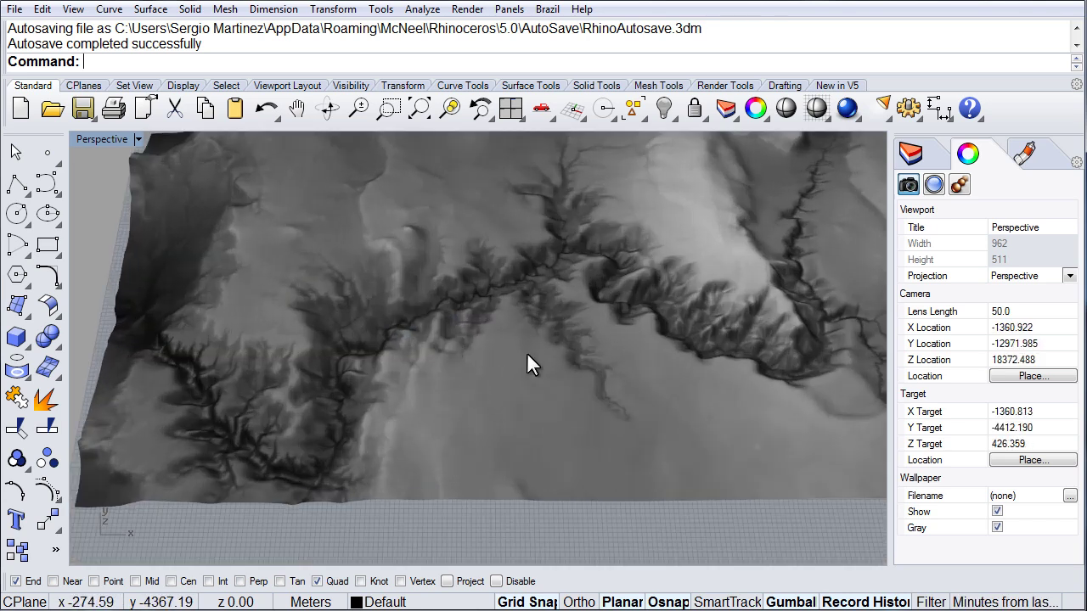
right_click_drag(522, 392, 387, 390)
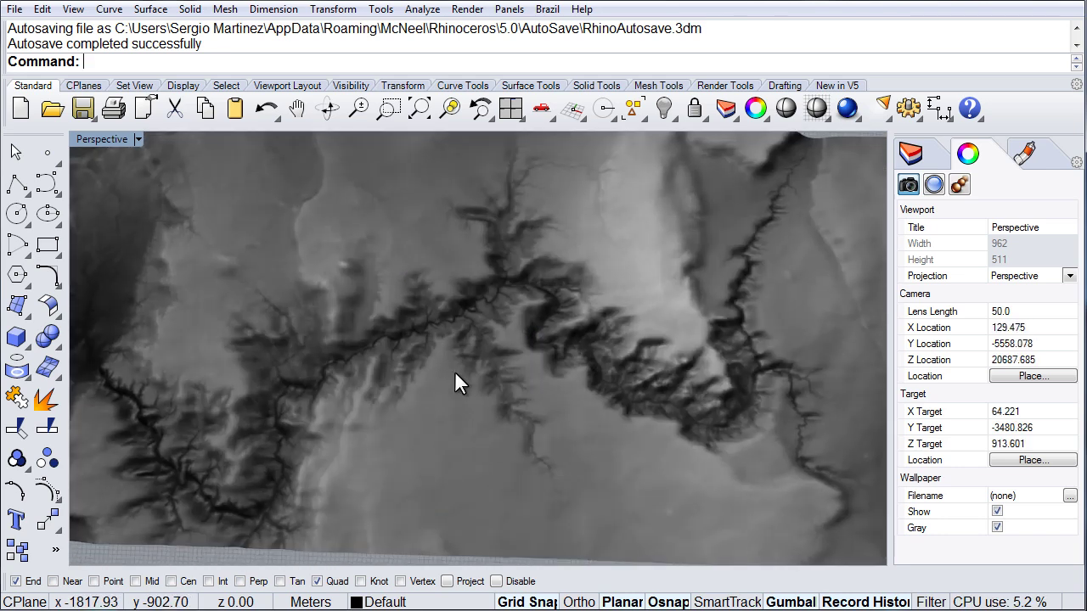
scroll(498, 289, "up", 5)
scroll(499, 289, "up", 3)
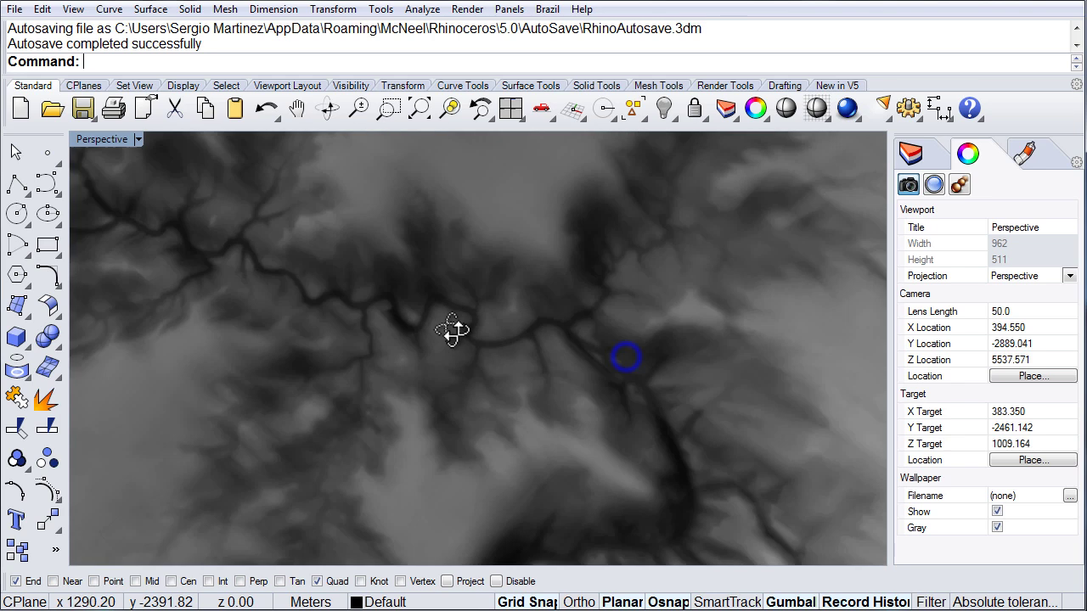